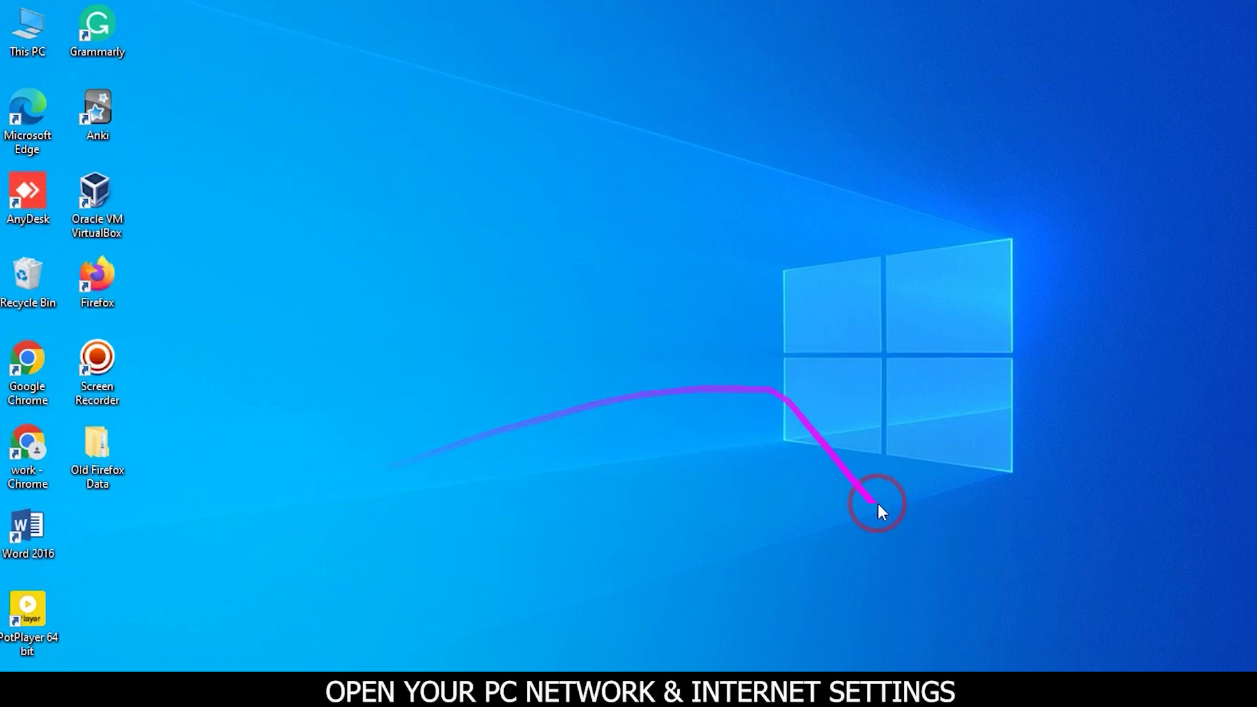
Open the Windows network status panel from the taskbar
{"action": "left_click", "coordinate": [1098, 669]}
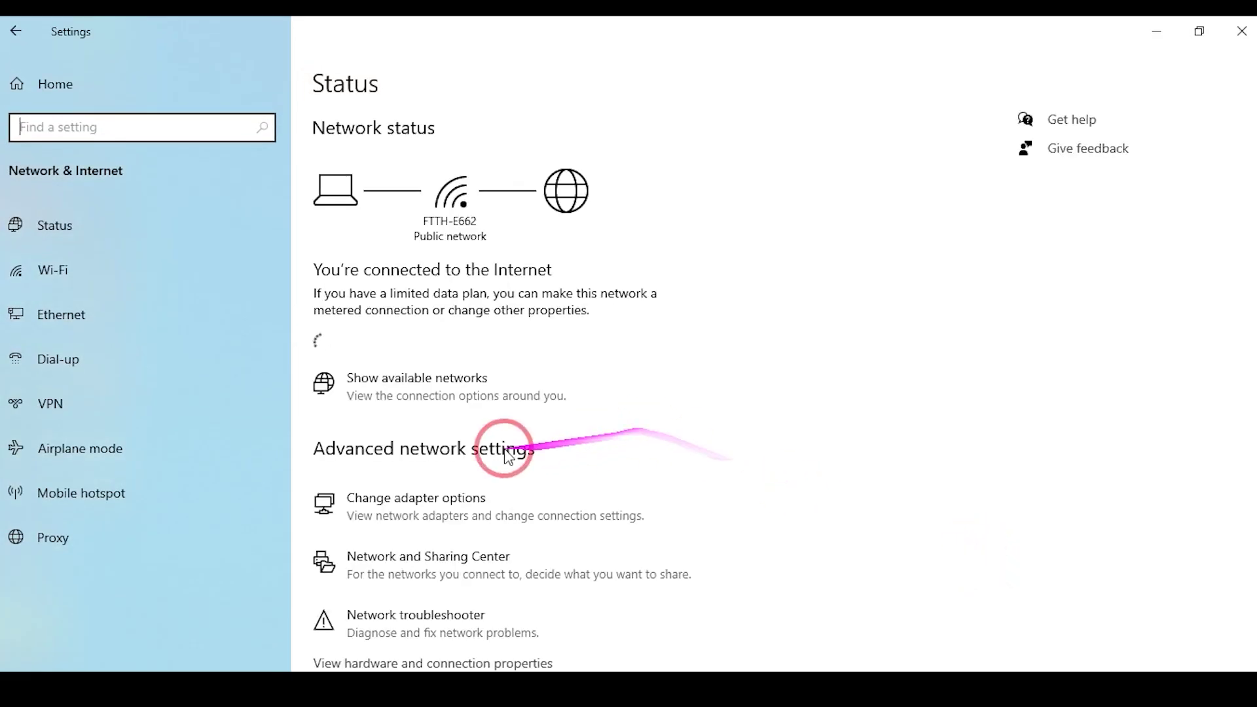
Open the Internet Protocol Version 4 properties of the Ethernet adapter
{"action": "scroll", "coordinate": [435, 562], "scroll_direction": "down", "scroll_amount": 3}
{"action": "left_click", "coordinate": [429, 490]}
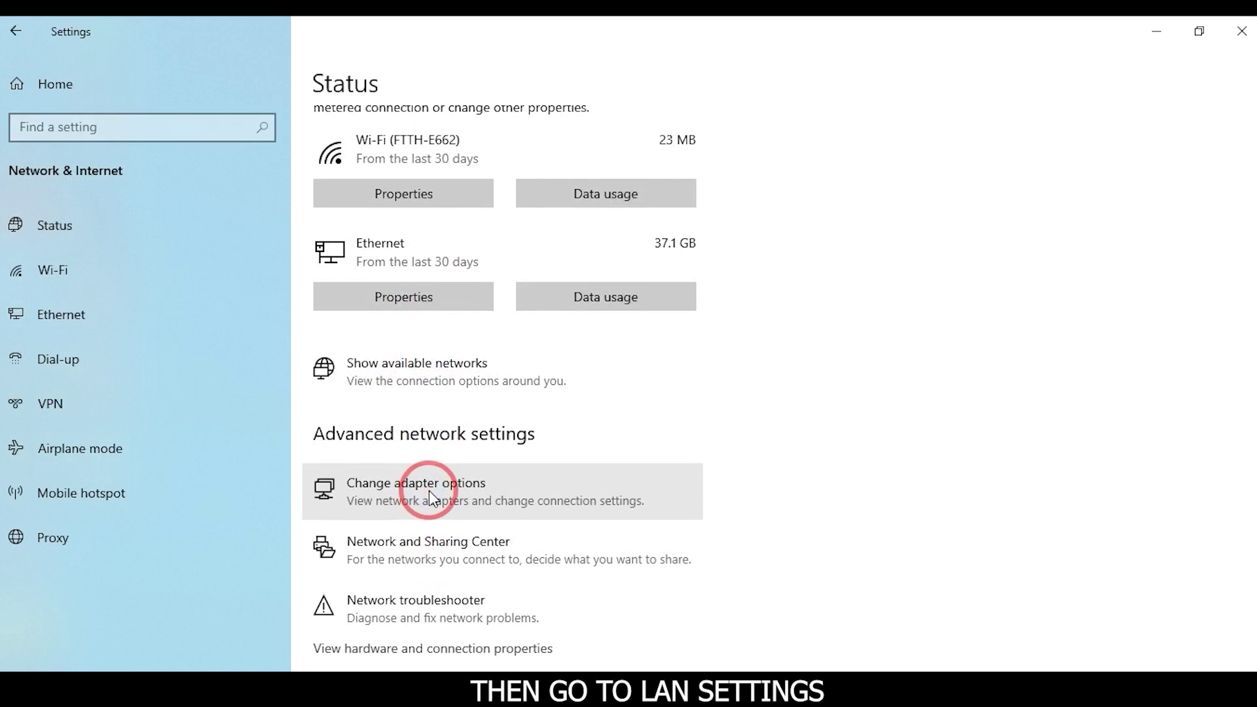
{"action": "double_click", "coordinate": [138, 210]}
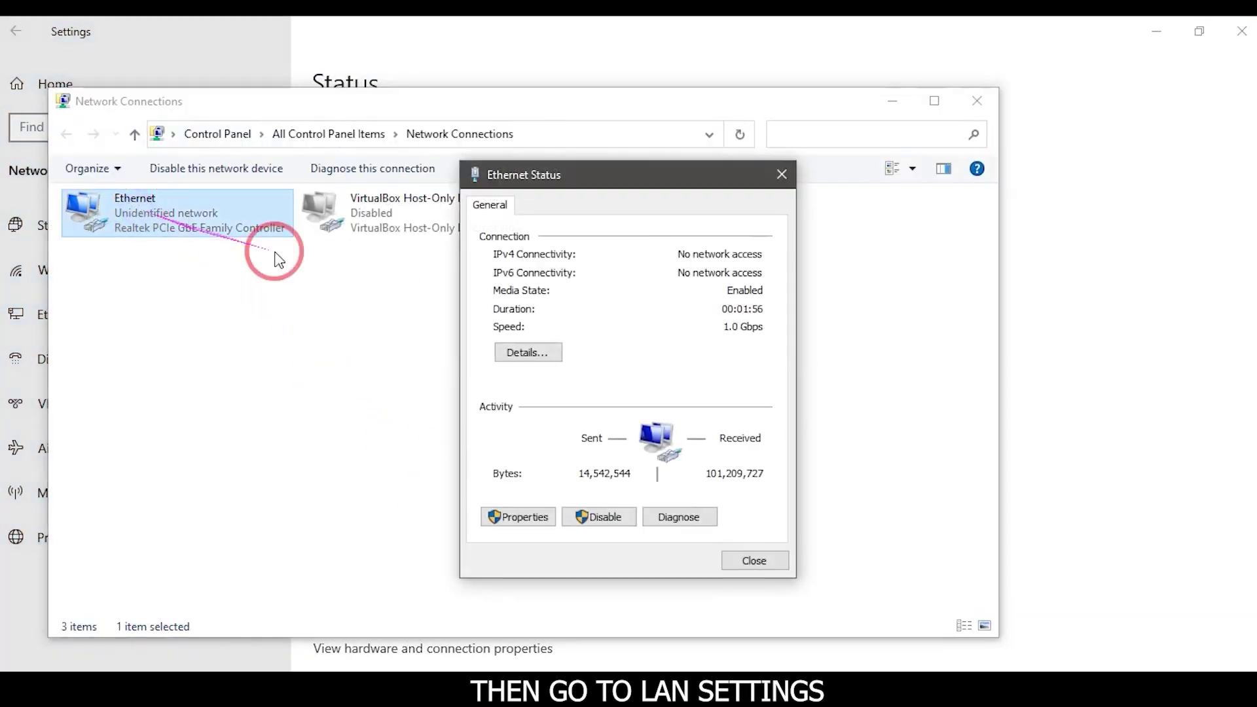
{"action": "left_click", "coordinate": [524, 518]}
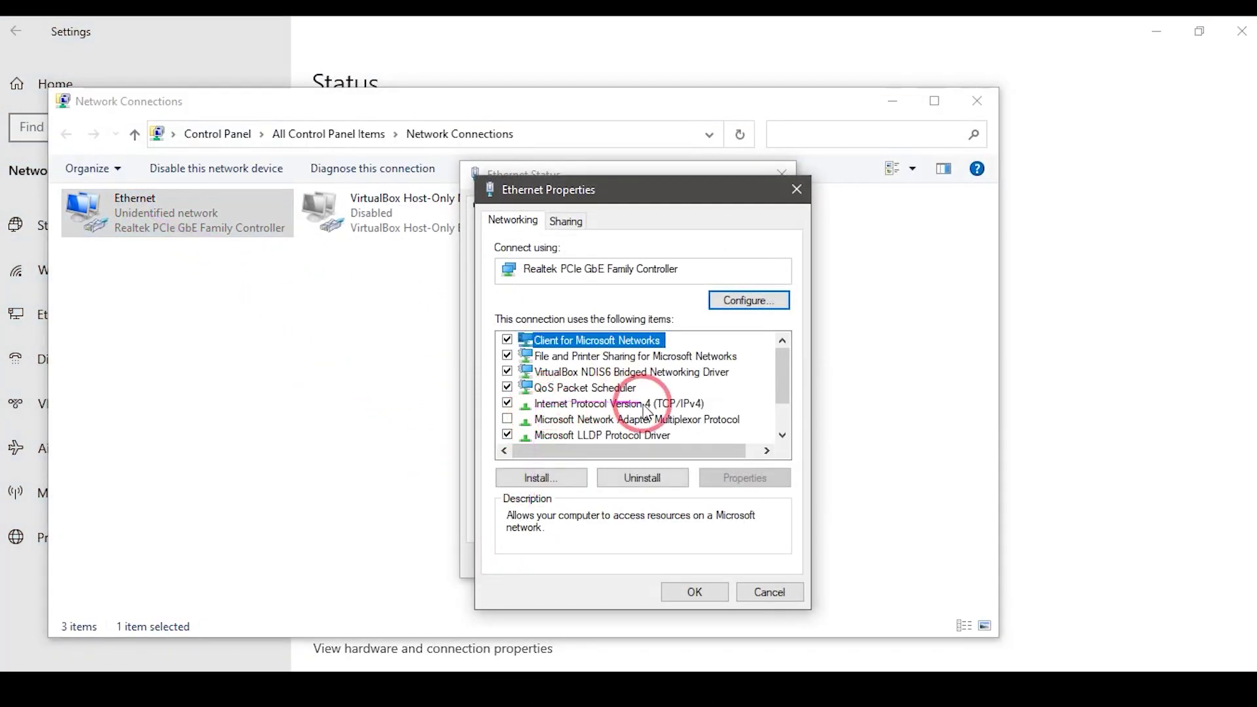
{"action": "left_click", "coordinate": [638, 404]}
{"action": "double_click", "coordinate": [640, 407]}
Assign a manual static IP address and subnet mask, then close the dialogs and minimize
{"action": "left_click", "coordinate": [541, 394]}
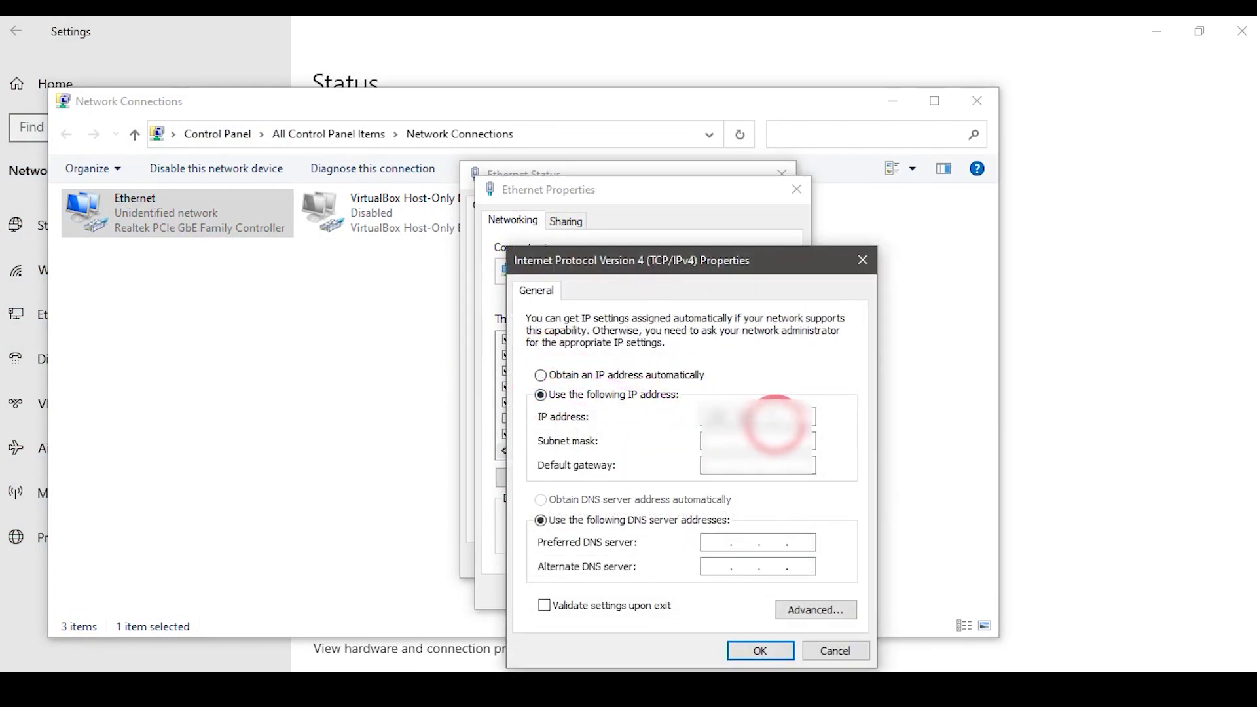
{"action": "key", "text": "Tab"}
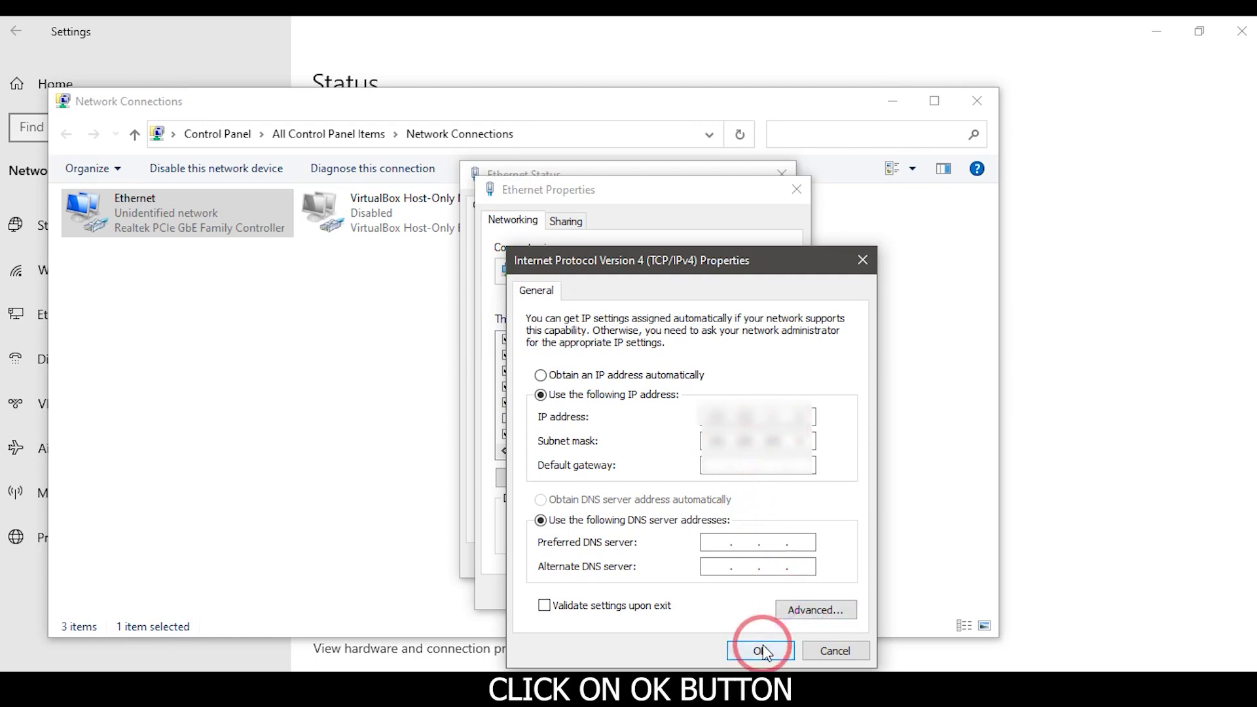
{"action": "left_click", "coordinate": [762, 651]}
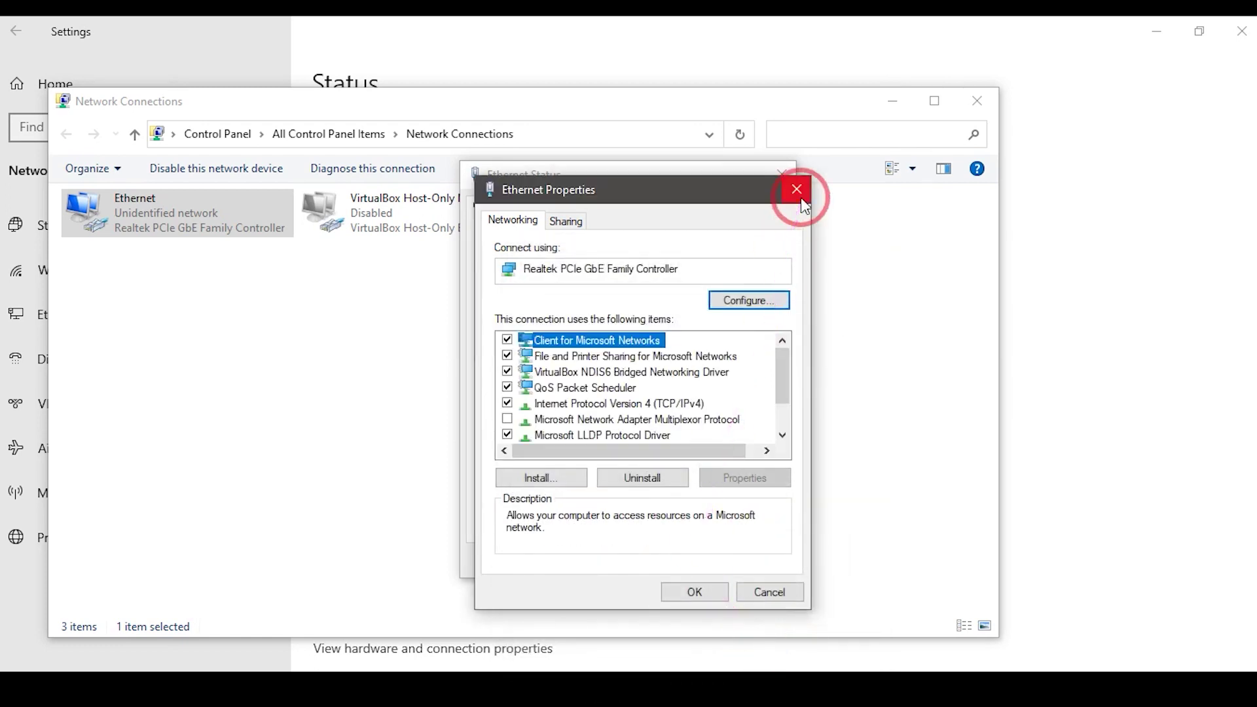
{"action": "left_click", "coordinate": [695, 592]}
{"action": "left_click", "coordinate": [747, 552]}
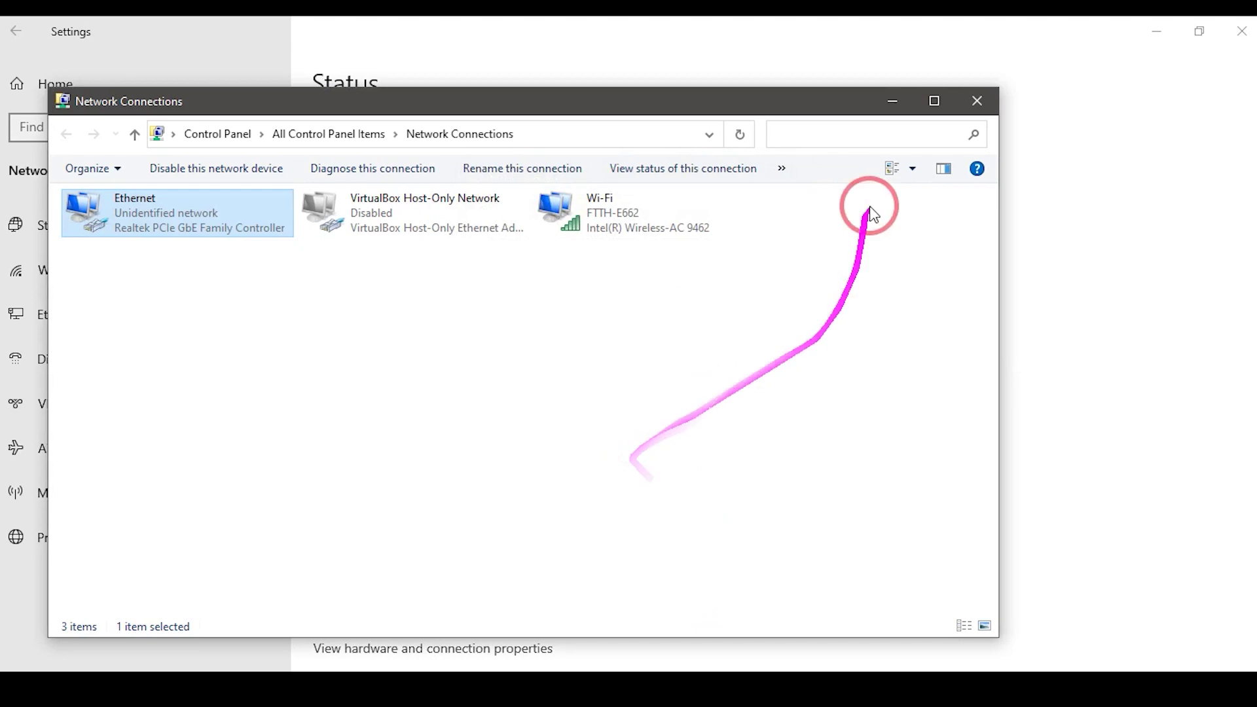
{"action": "left_click", "coordinate": [892, 103]}
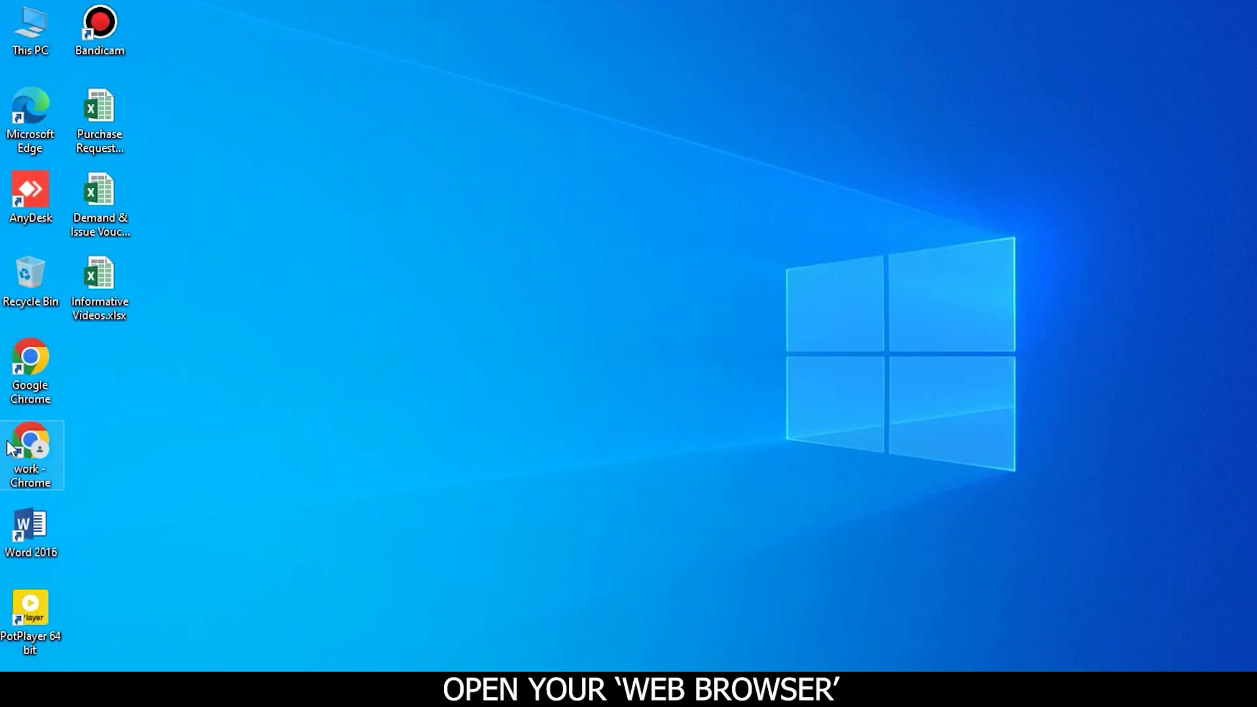
Launch Chrome and load the router login page at 192.168.1.1
{"action": "double_click", "coordinate": [33, 390]}
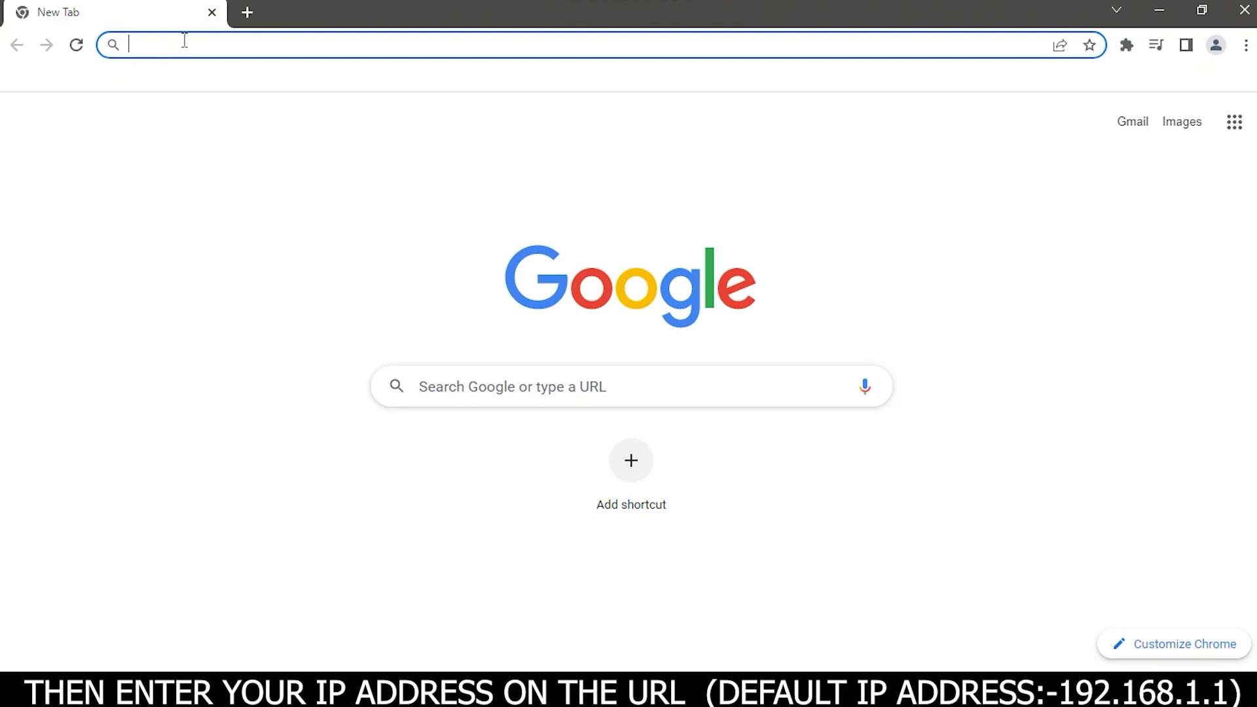
{"action": "type", "text": "192"}
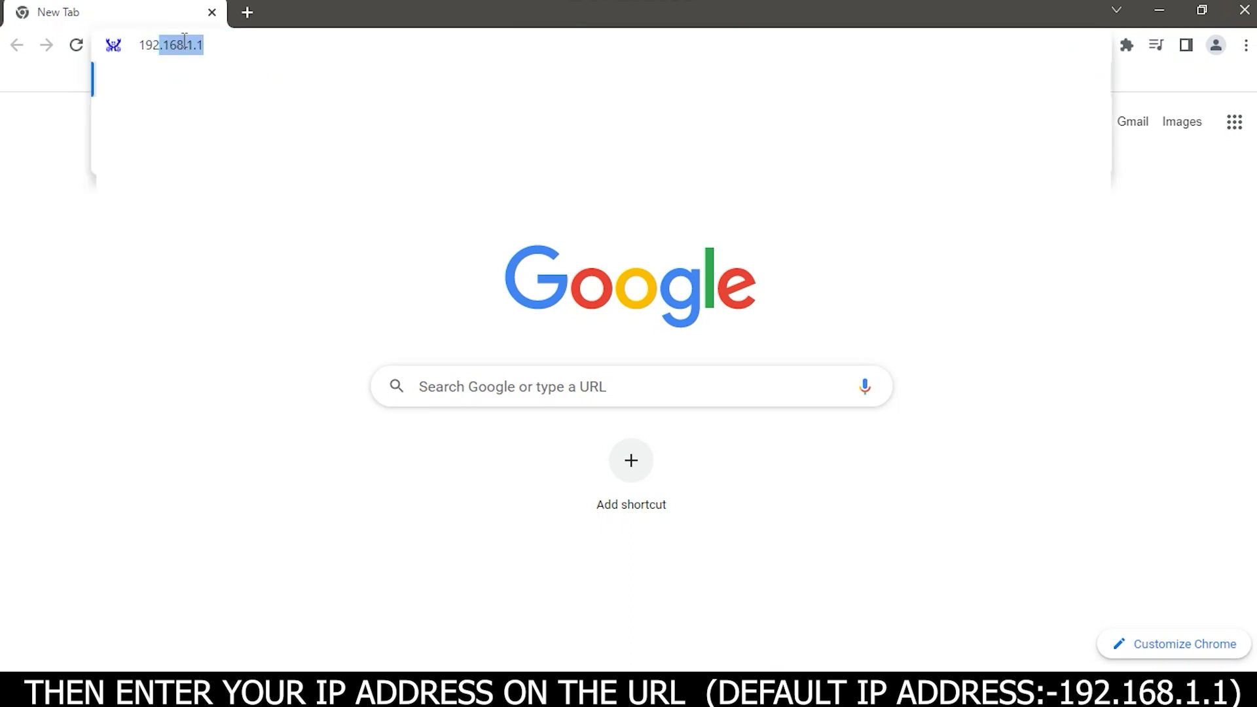
{"action": "type", "text": ".168.1.1"}
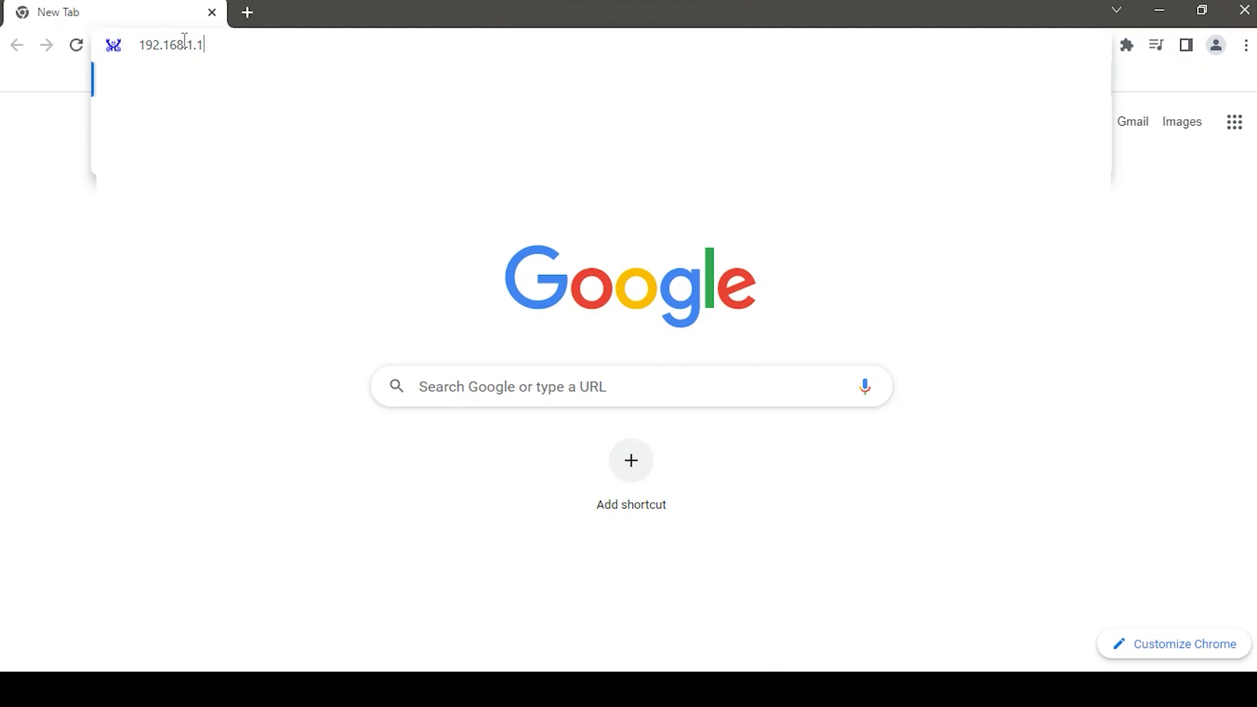
{"action": "key", "text": "Return"}
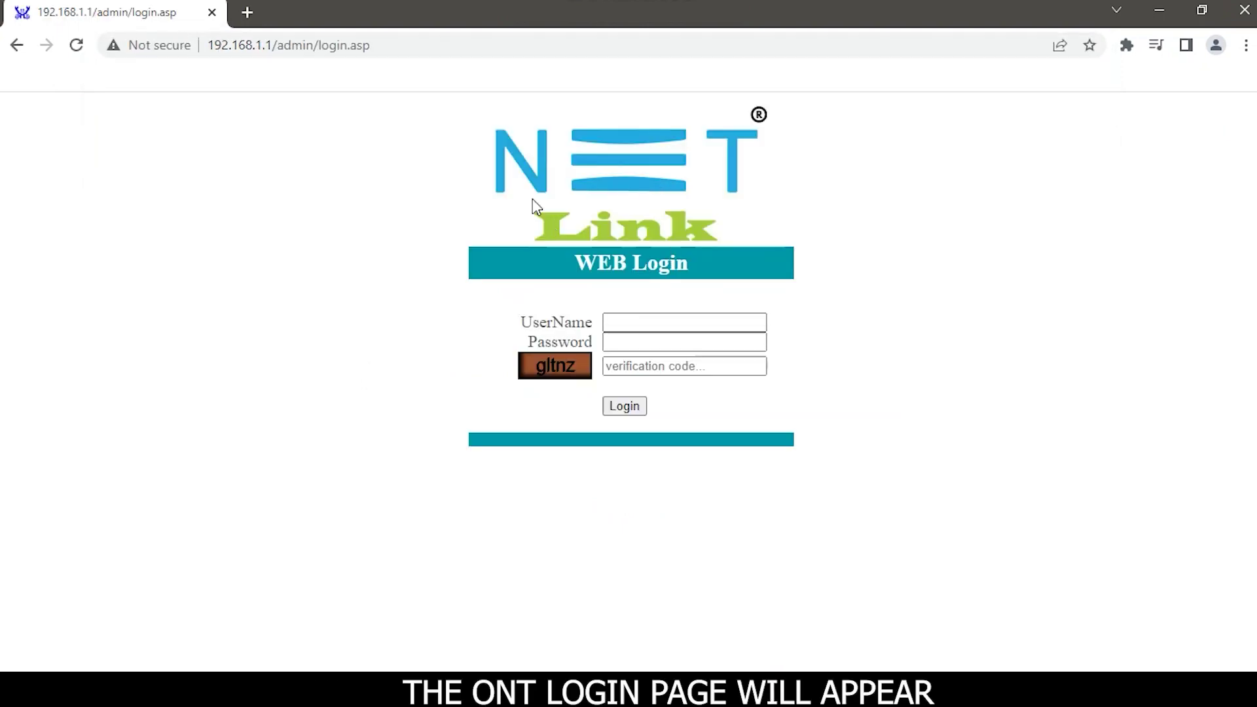
Log in with the admin username, the account password and the on-screen verification code
{"action": "left_click", "coordinate": [672, 324]}
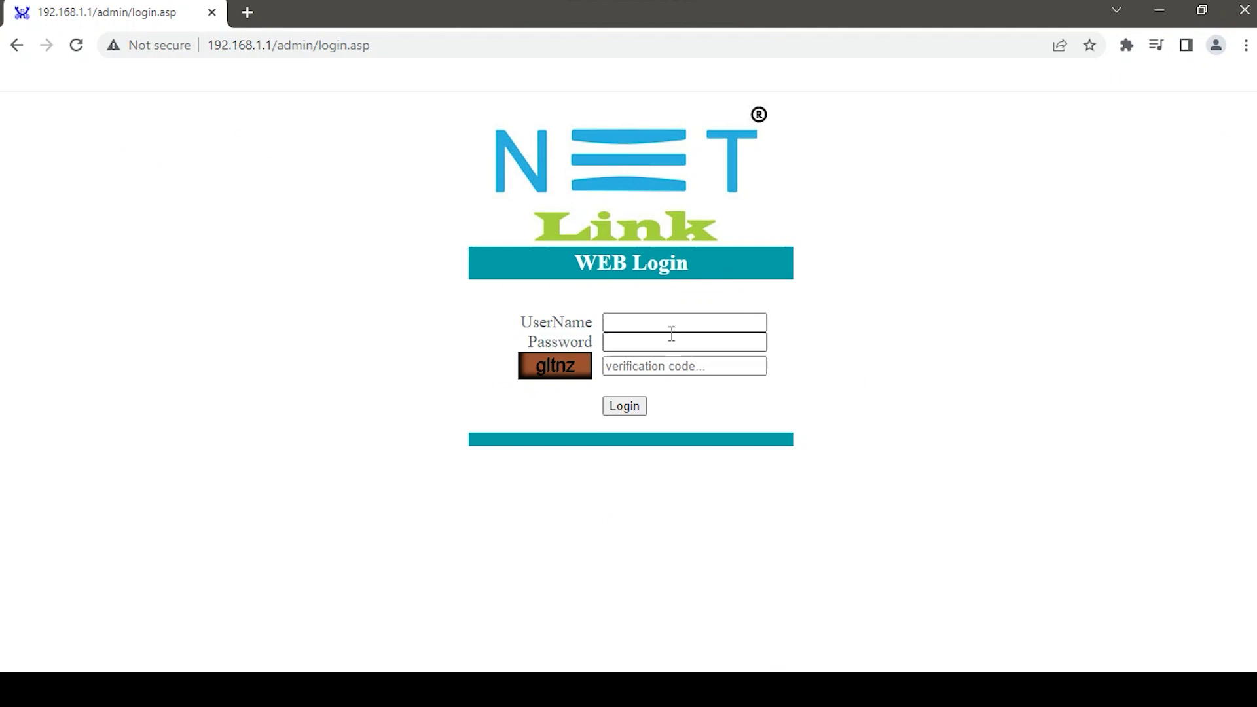
{"action": "left_click", "coordinate": [628, 328]}
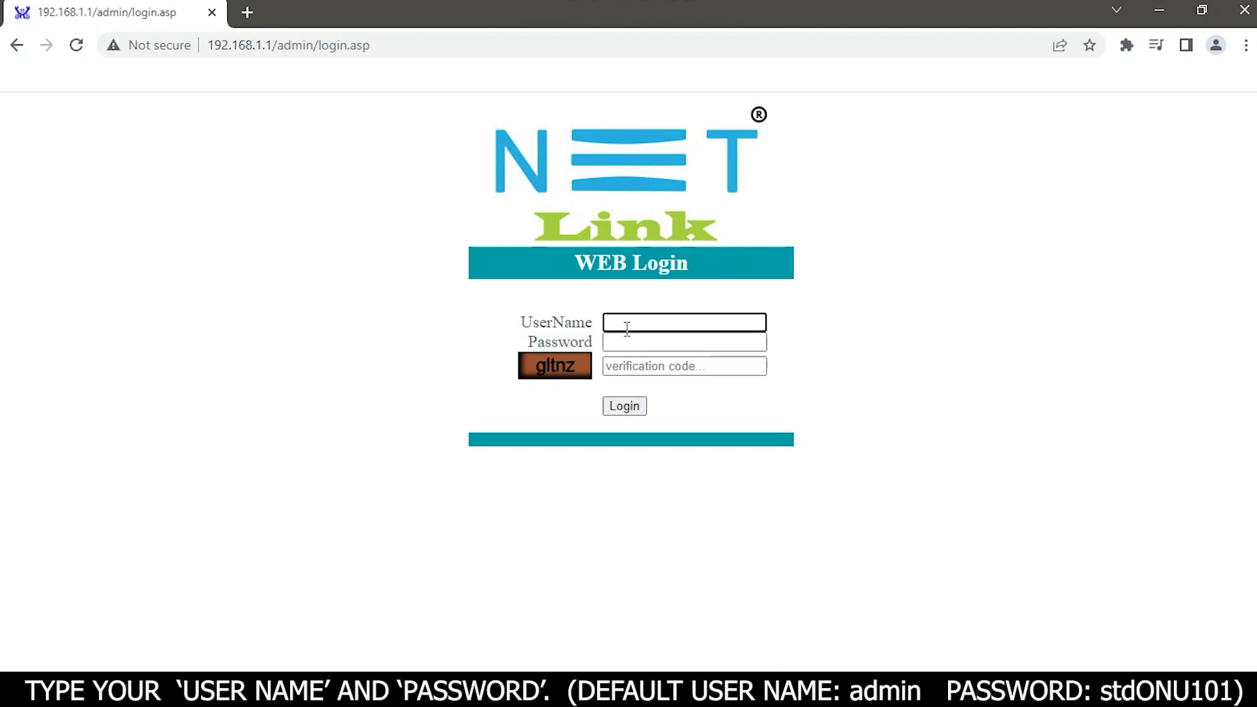
{"action": "type", "text": "admin"}
{"action": "left_click", "coordinate": [625, 344]}
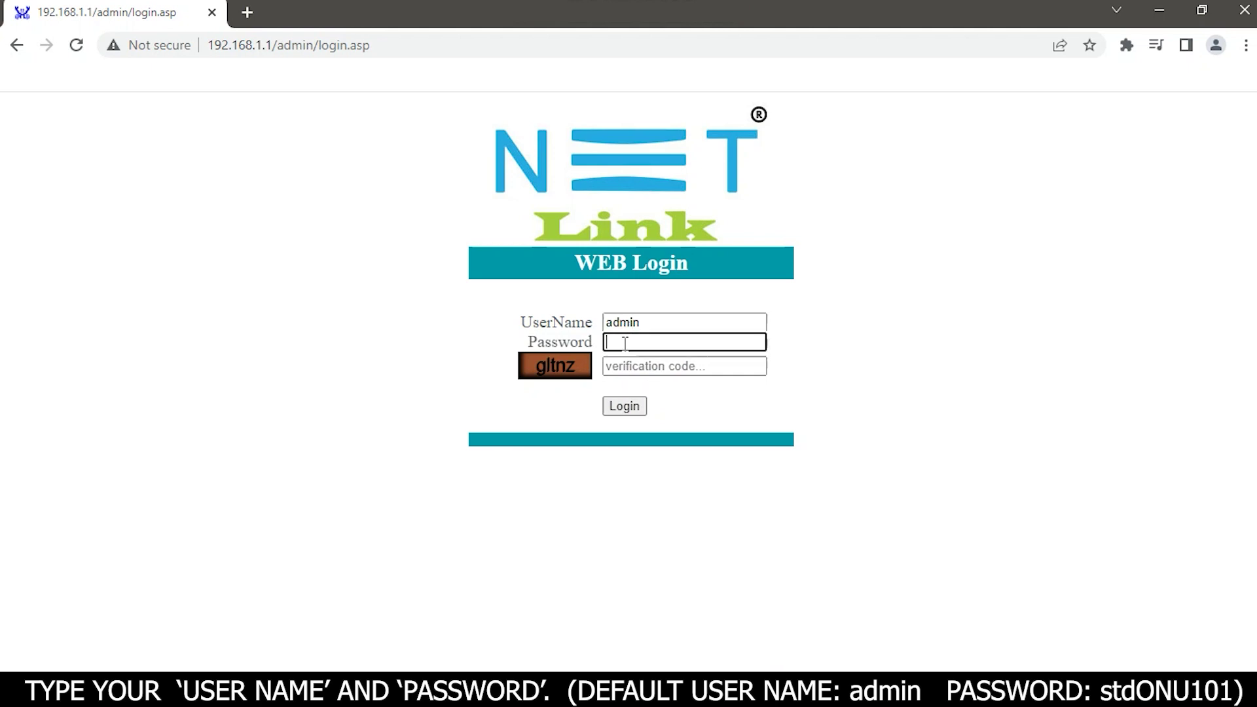
{"action": "type", "text": "stdONU101"}
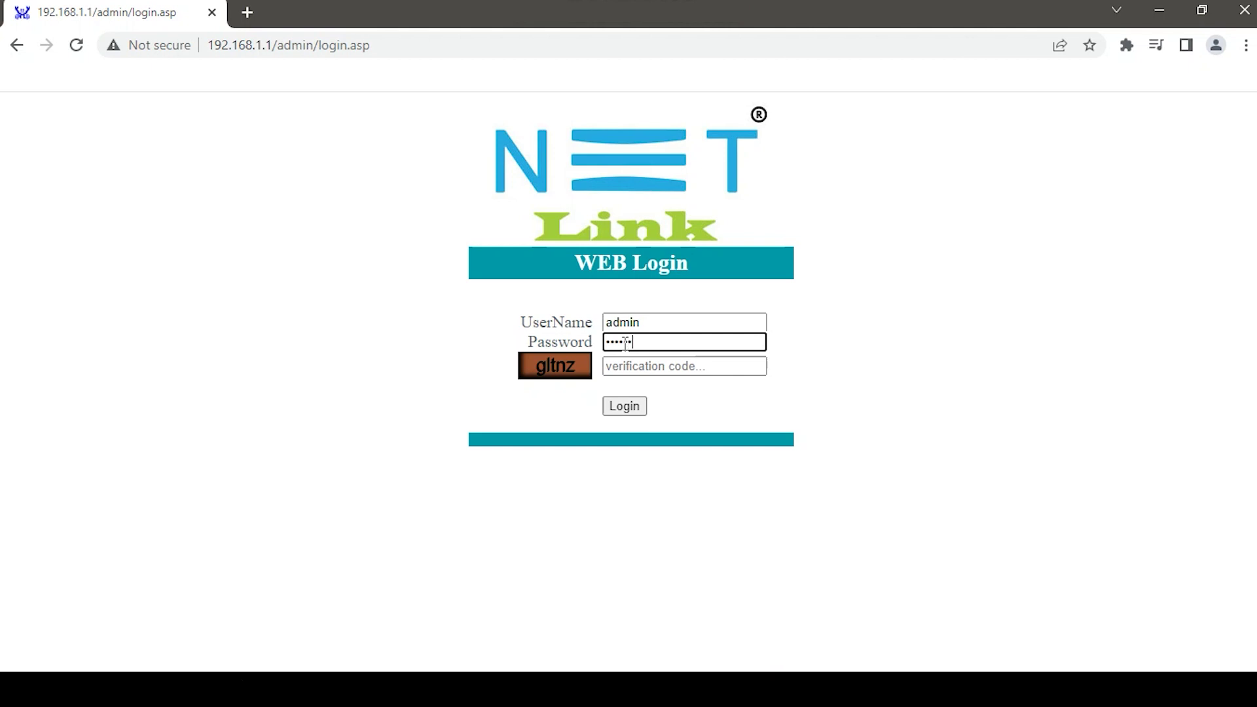
{"action": "left_click", "coordinate": [647, 371]}
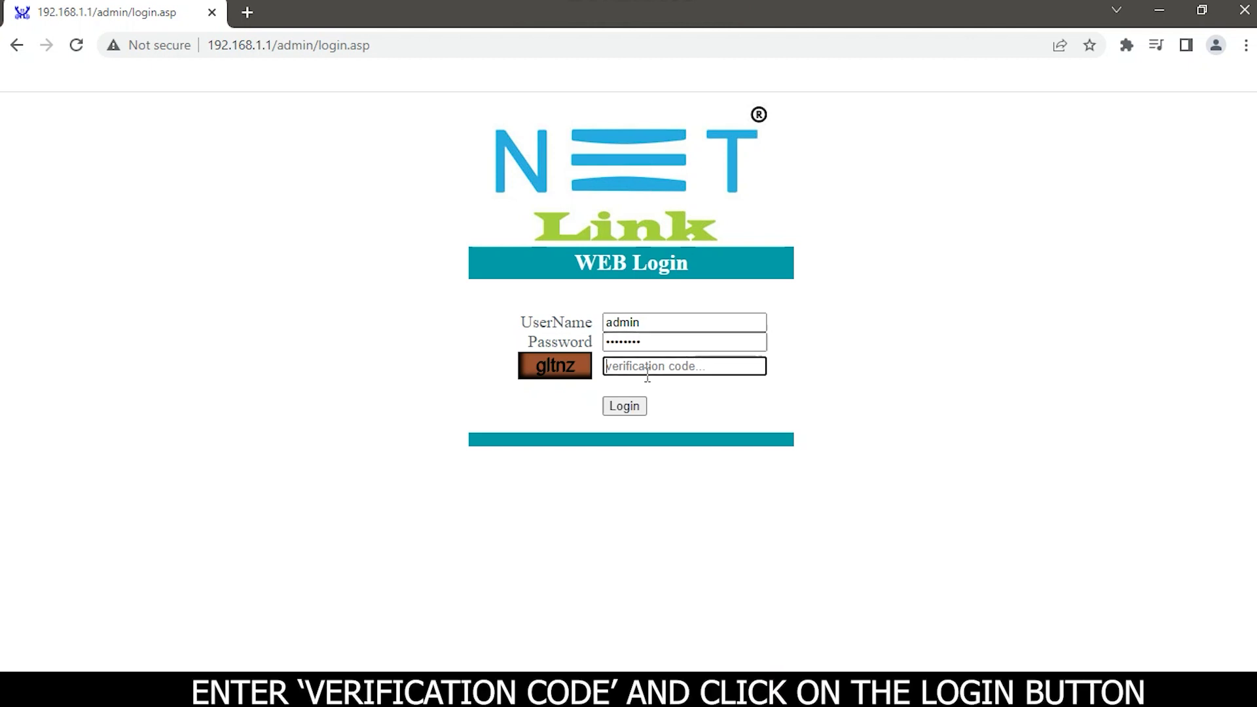
{"action": "type", "text": "gltnz"}
{"action": "left_click", "coordinate": [626, 404]}
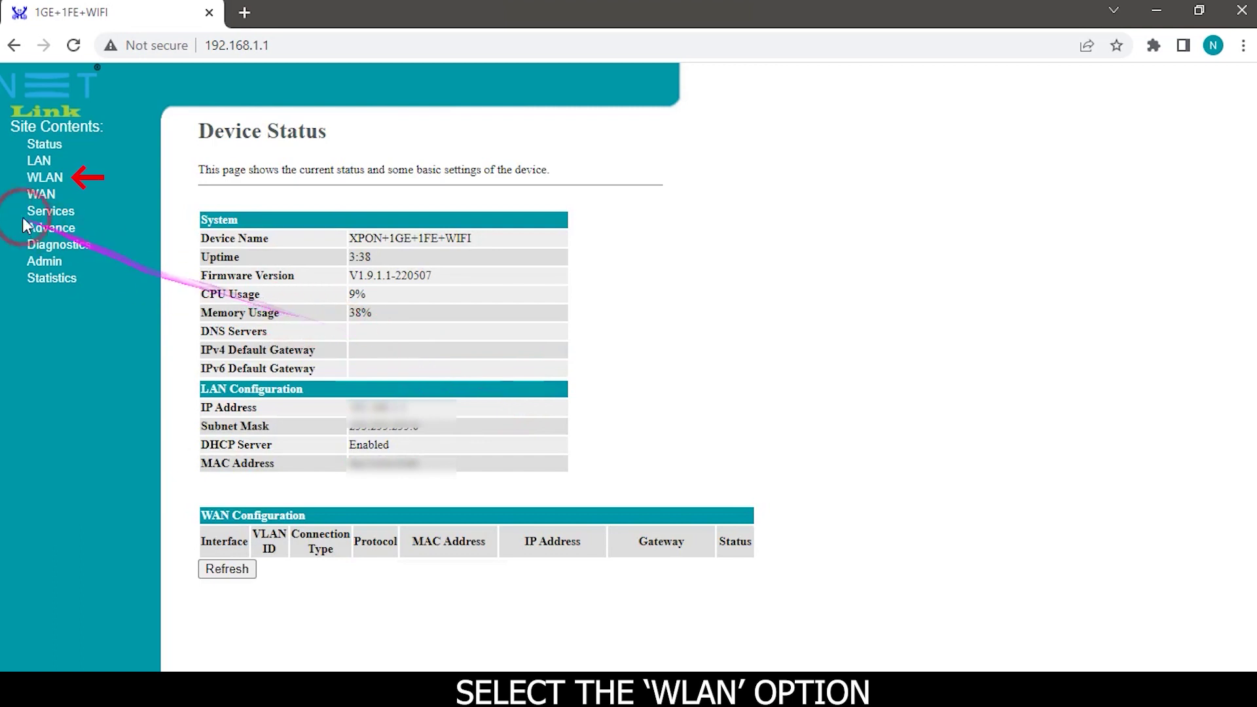
Go to WLAN > Security in the sidebar
{"action": "left_click", "coordinate": [47, 181]}
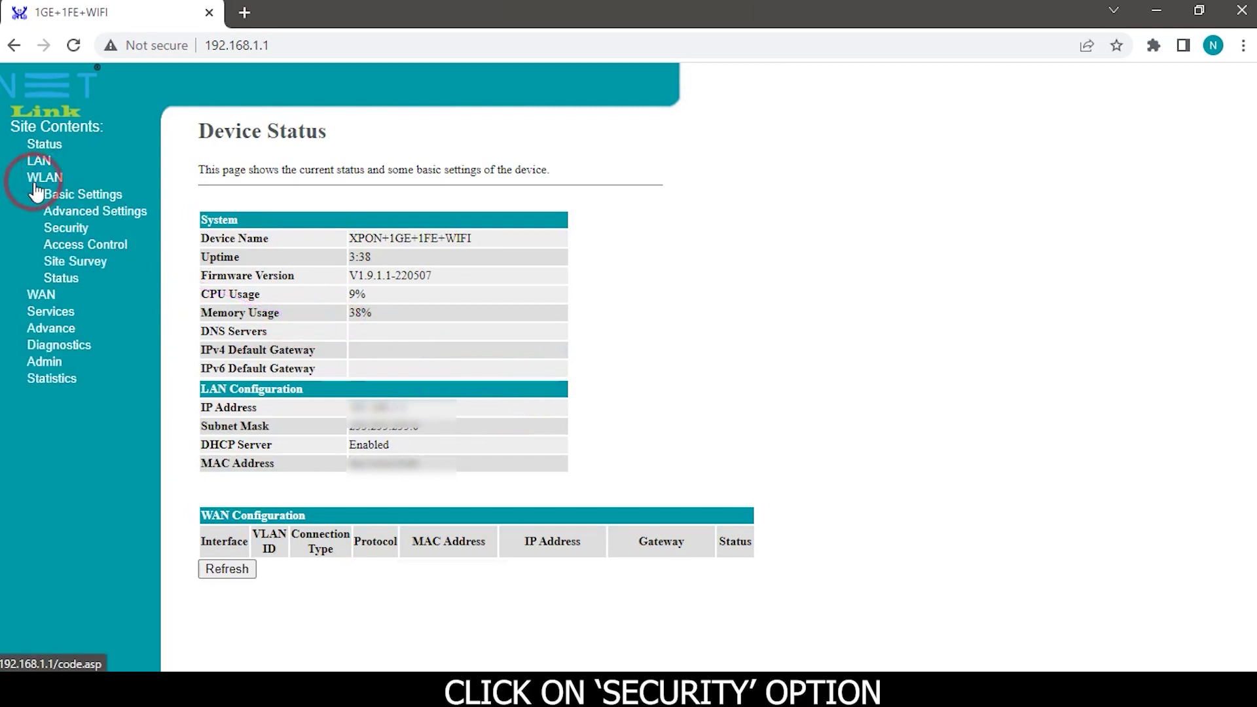
{"action": "left_click", "coordinate": [69, 236]}
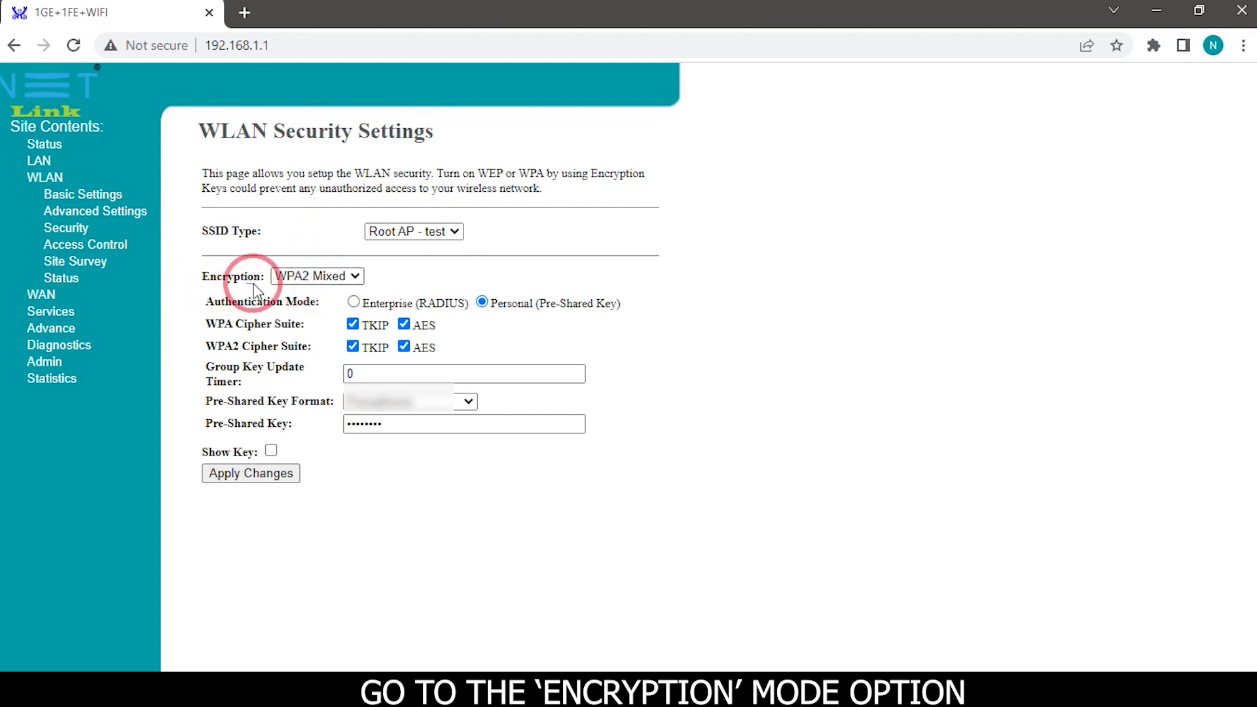
Choose WPA2 Mixed from the Encryption mode list
{"action": "left_click", "coordinate": [356, 278]}
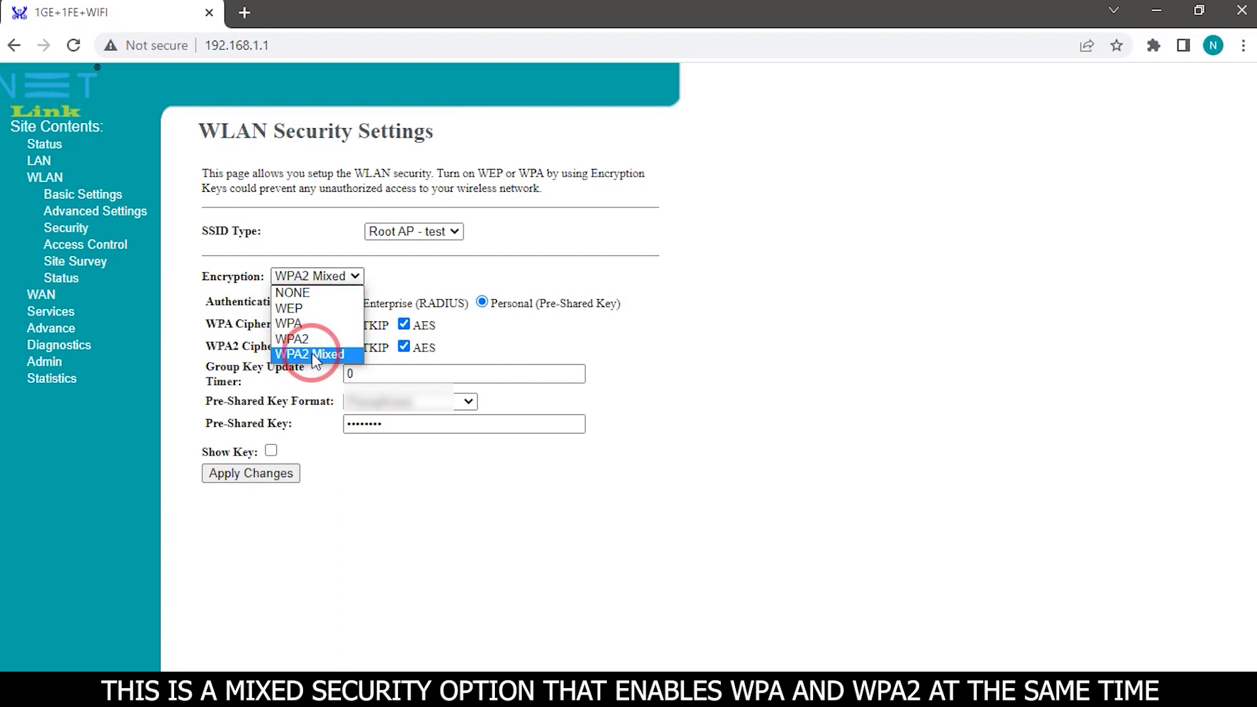
{"action": "left_click", "coordinate": [312, 354]}
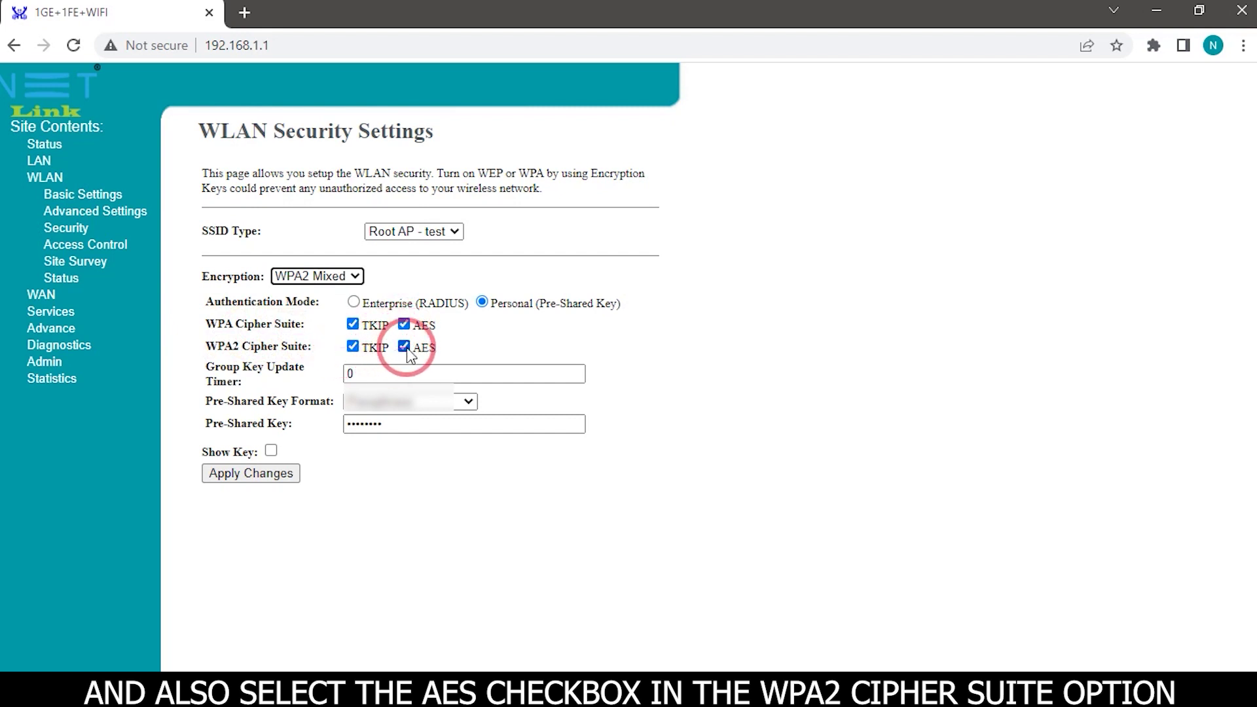
Keep TKIP and AES both ticked in the WPA2 cipher suite
{"action": "left_click", "coordinate": [354, 347]}
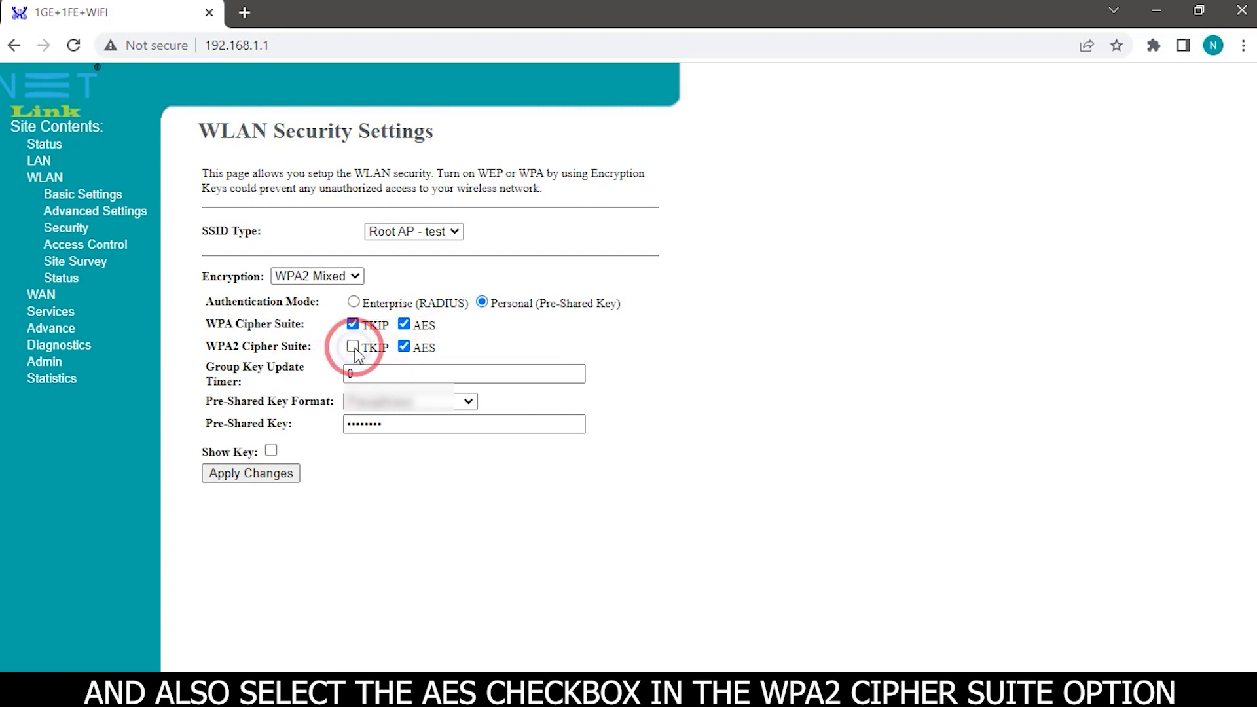
{"action": "left_click", "coordinate": [353, 347]}
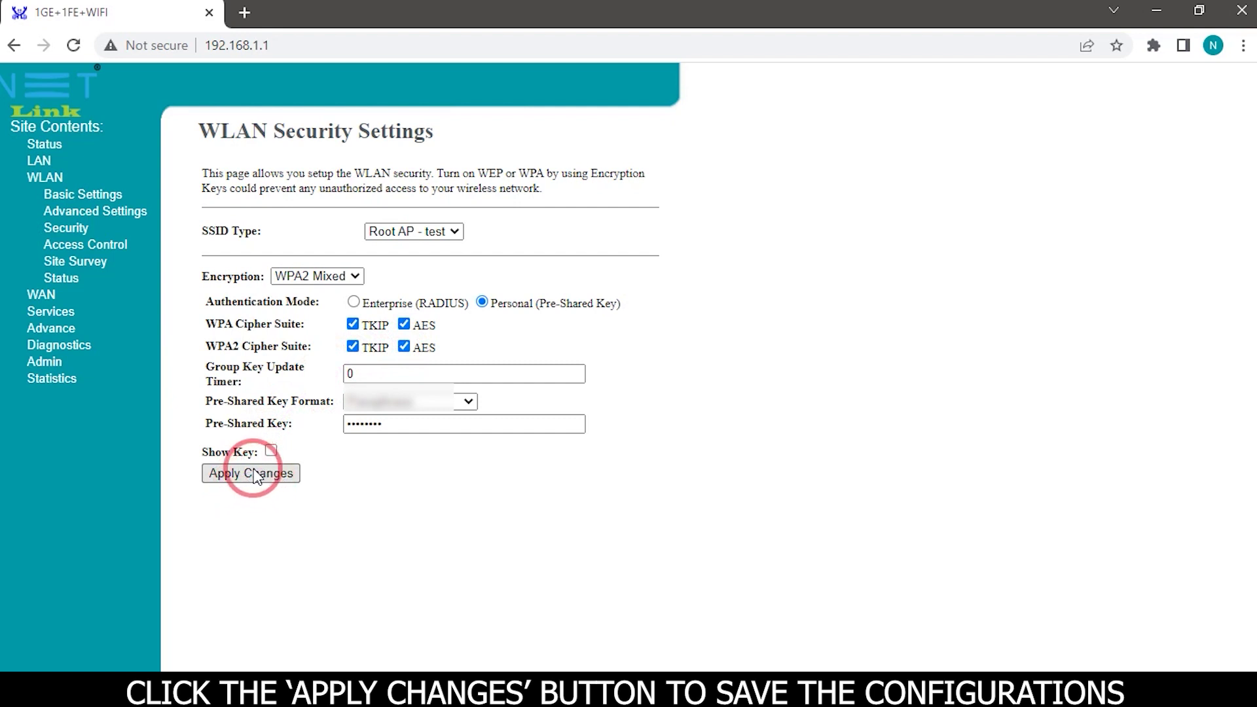
Apply the security changes, acknowledge the success message, and view WLAN Status
{"action": "left_click", "coordinate": [254, 481]}
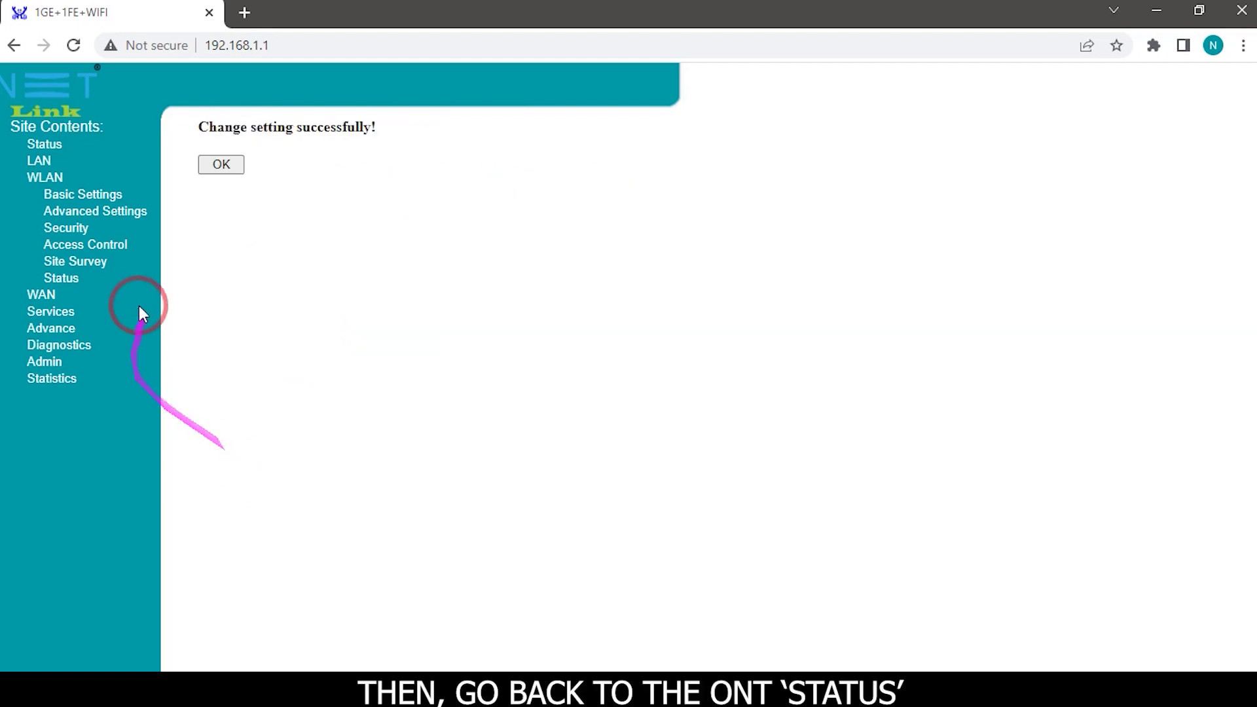
{"action": "left_click", "coordinate": [205, 168]}
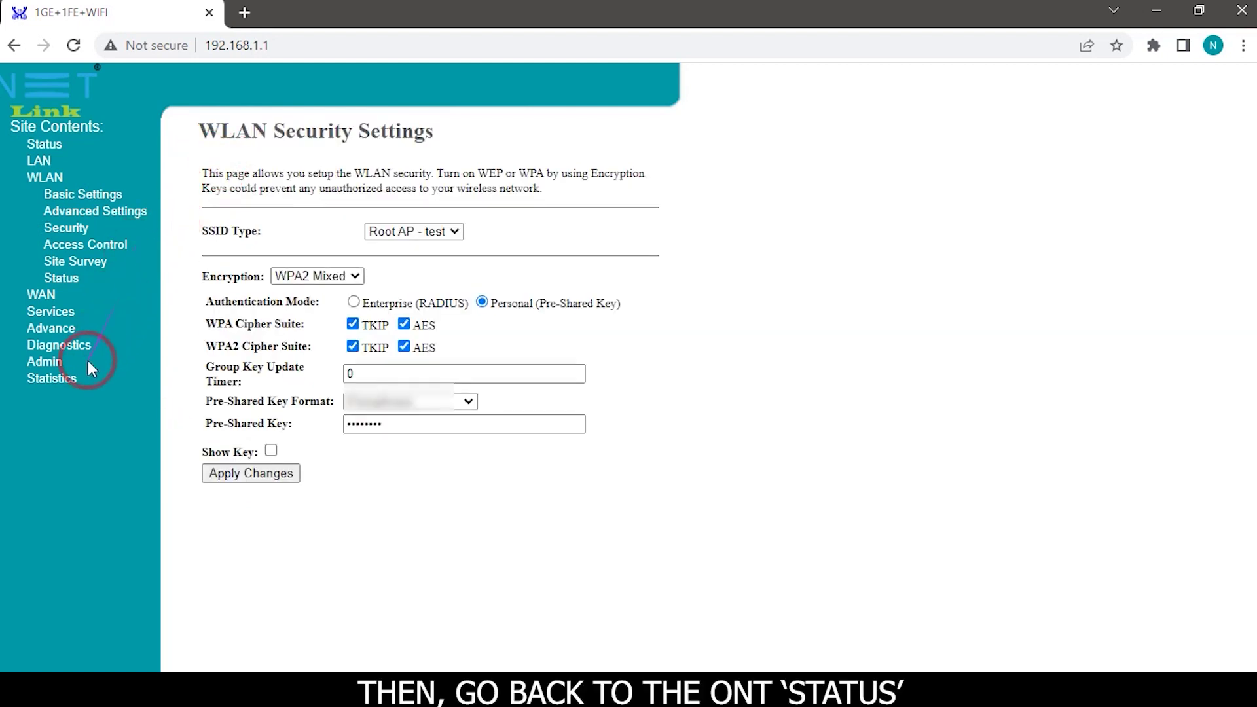
{"action": "left_click", "coordinate": [63, 280]}
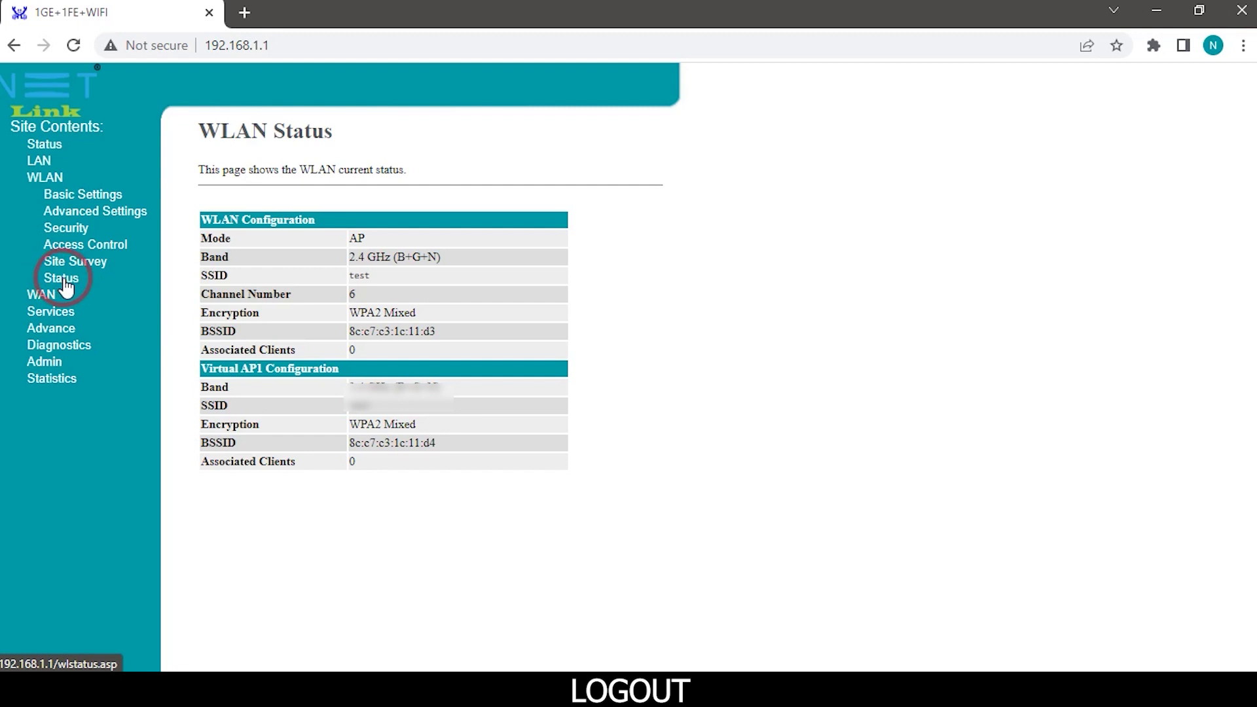
Log out of the device through Admin > Logout
{"action": "left_click", "coordinate": [44, 362]}
{"action": "left_click", "coordinate": [63, 458]}
{"action": "left_click", "coordinate": [216, 231]}
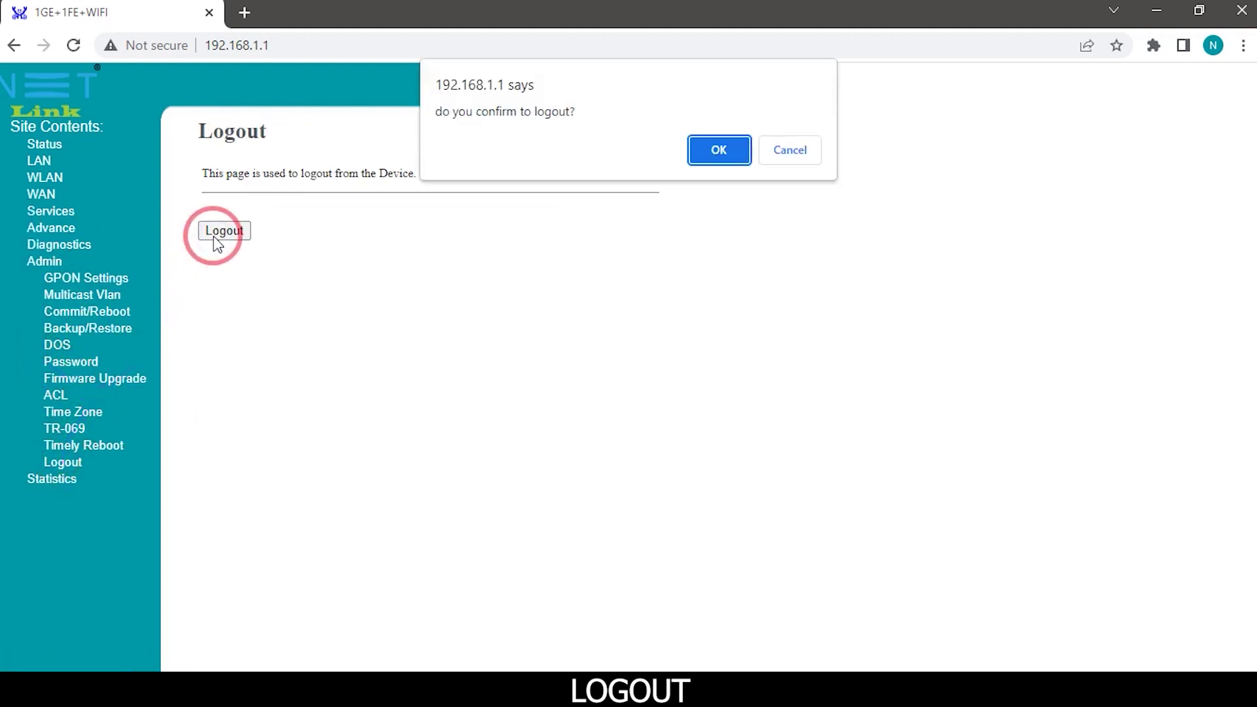